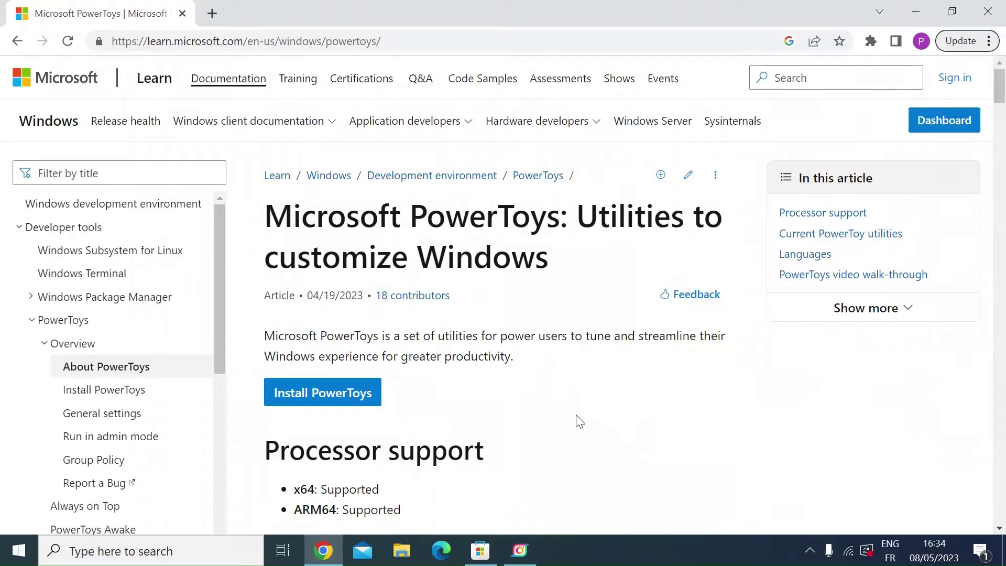
# Read through the current PowerToys utilities on the documentation page, from Always on Top to Paste as Plain Text
pyautogui.scroll(-5, 580, 421)
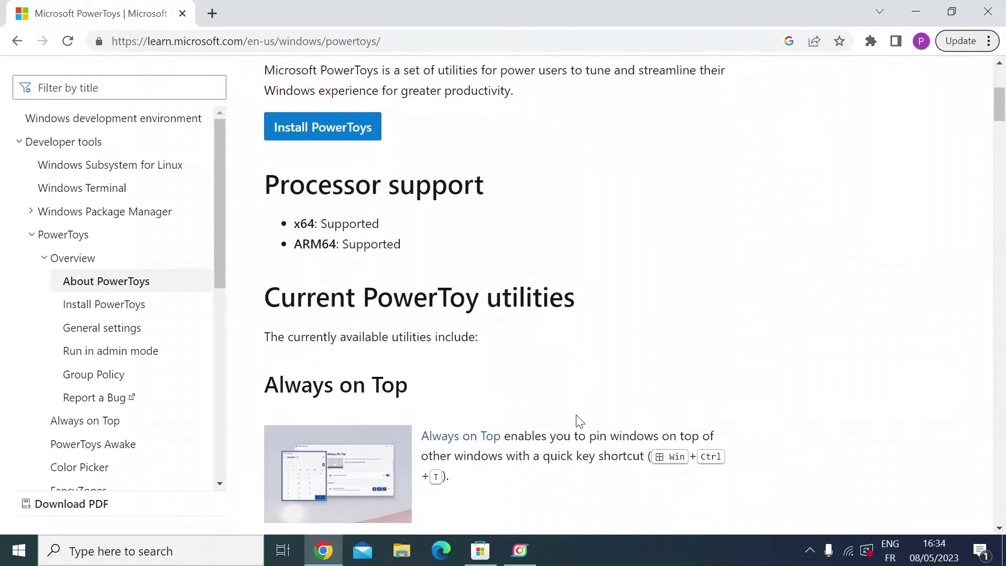
pyautogui.scroll(-5, 579, 421)
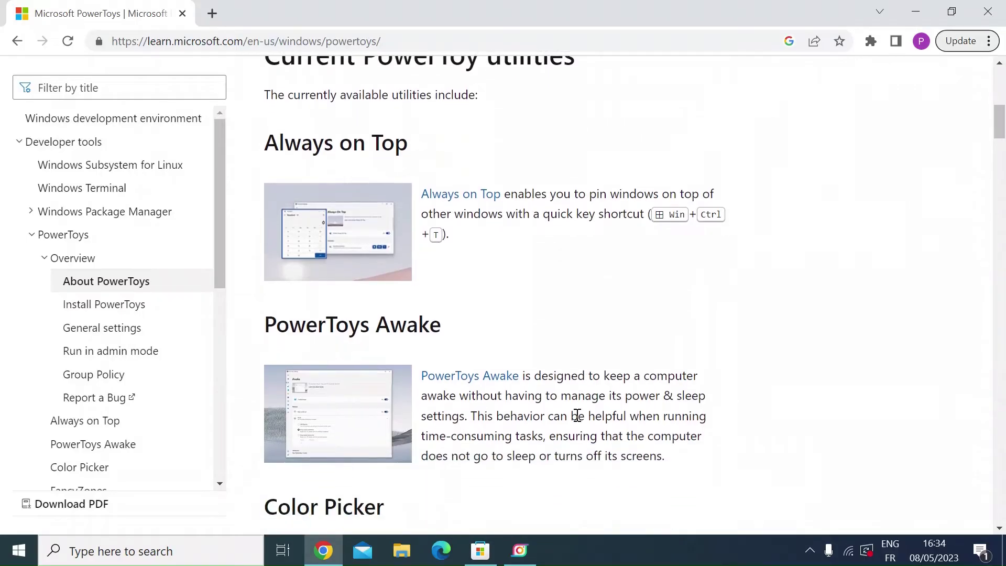
pyautogui.scroll(-1, 578, 416)
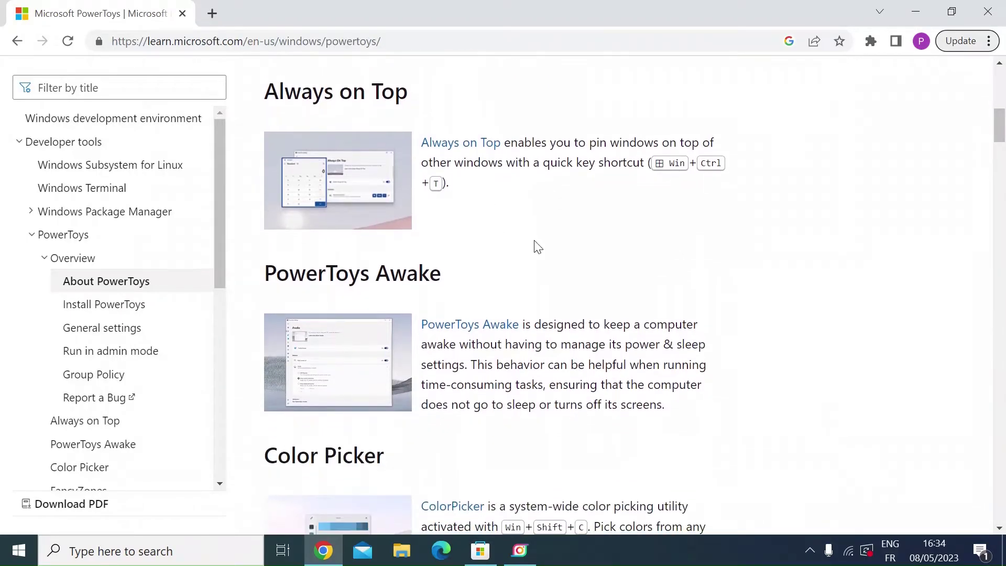
pyautogui.scroll(-5, 536, 245)
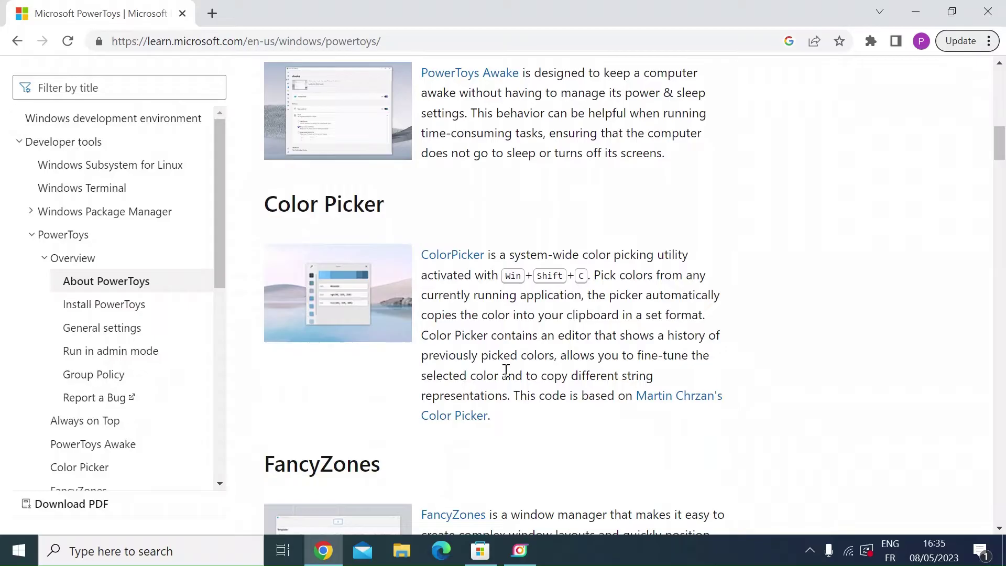
pyautogui.scroll(-6, 506, 370)
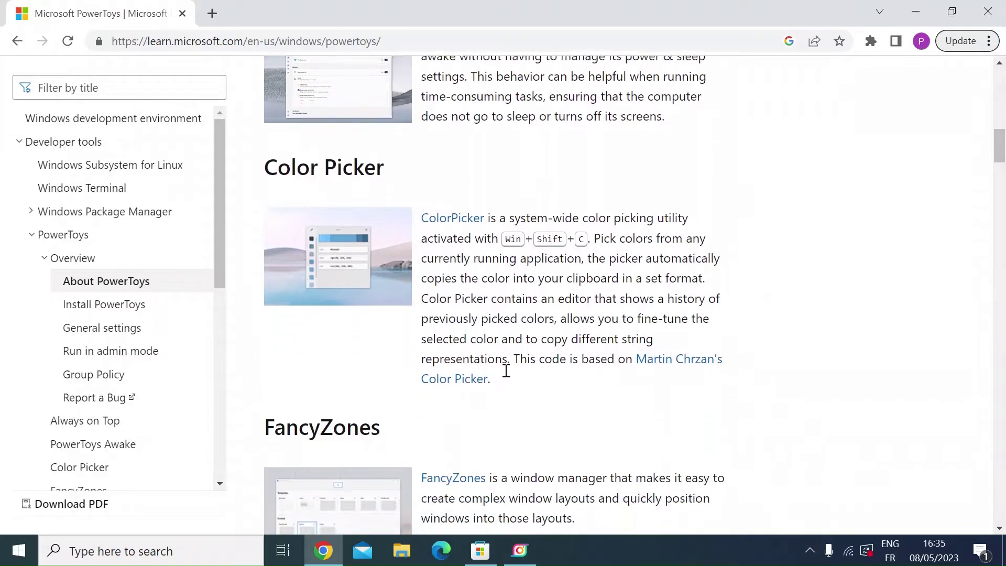
pyautogui.scroll(-2, 506, 371)
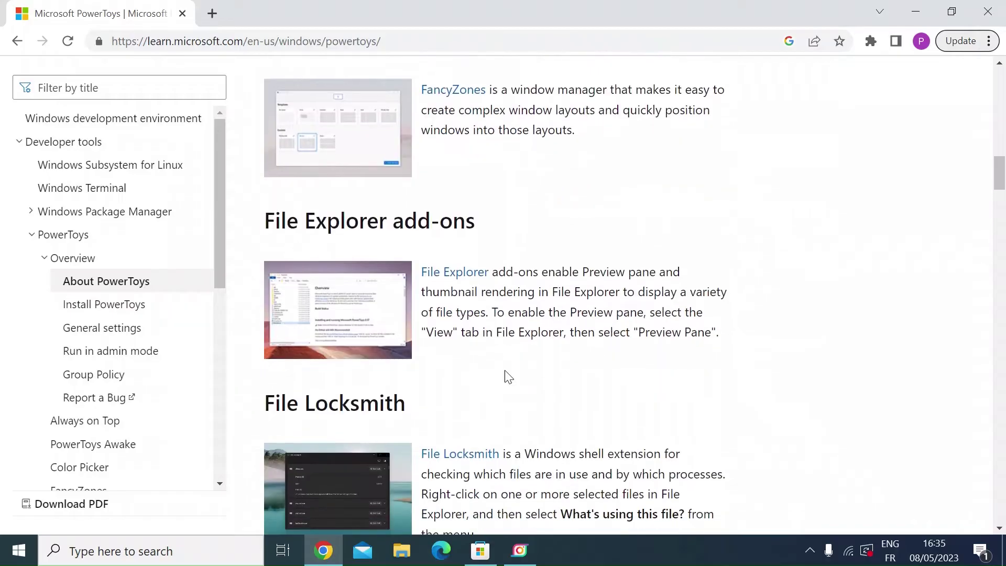
pyautogui.scroll(-1, 508, 377)
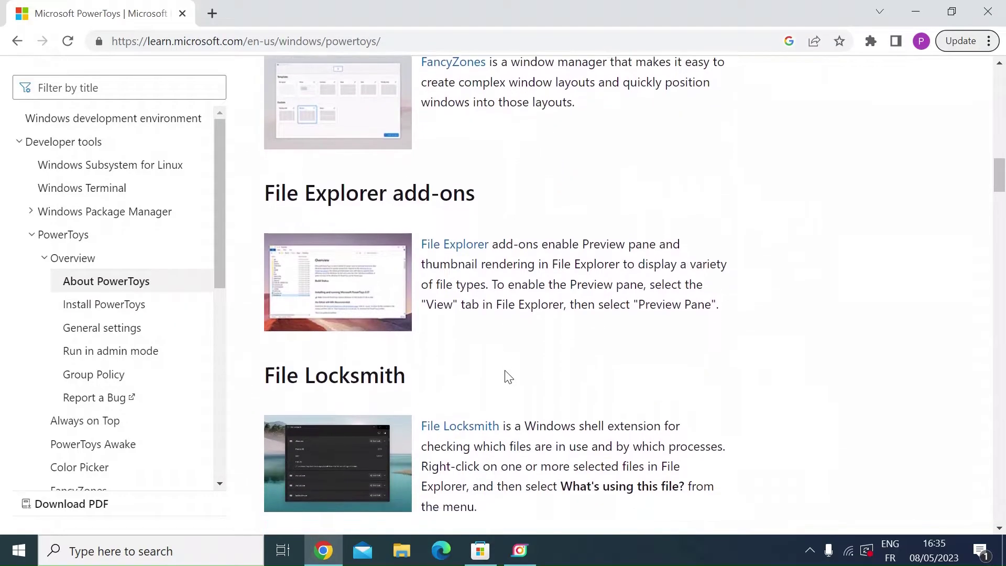
pyautogui.scroll(-6, 508, 376)
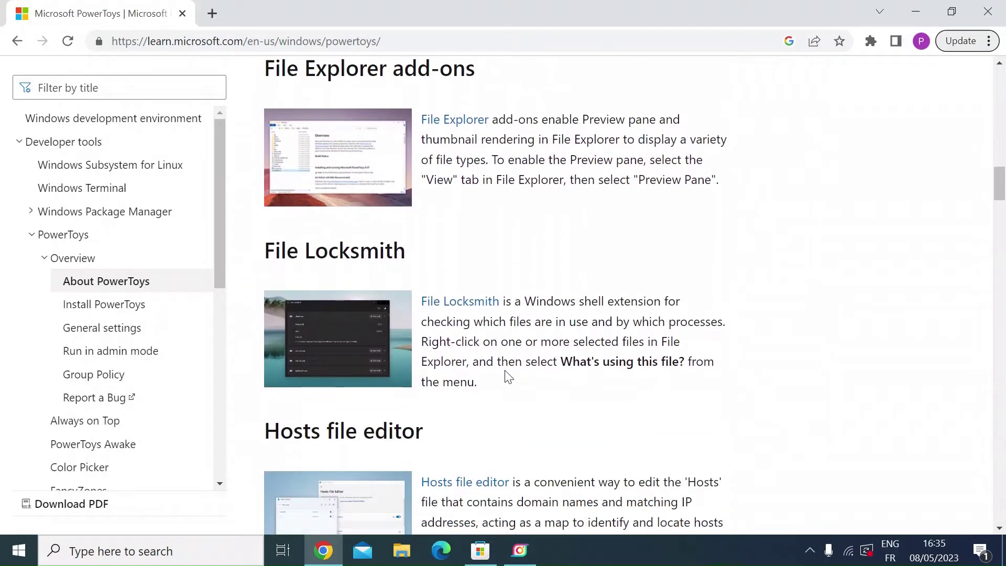
pyautogui.scroll(-3, 506, 371)
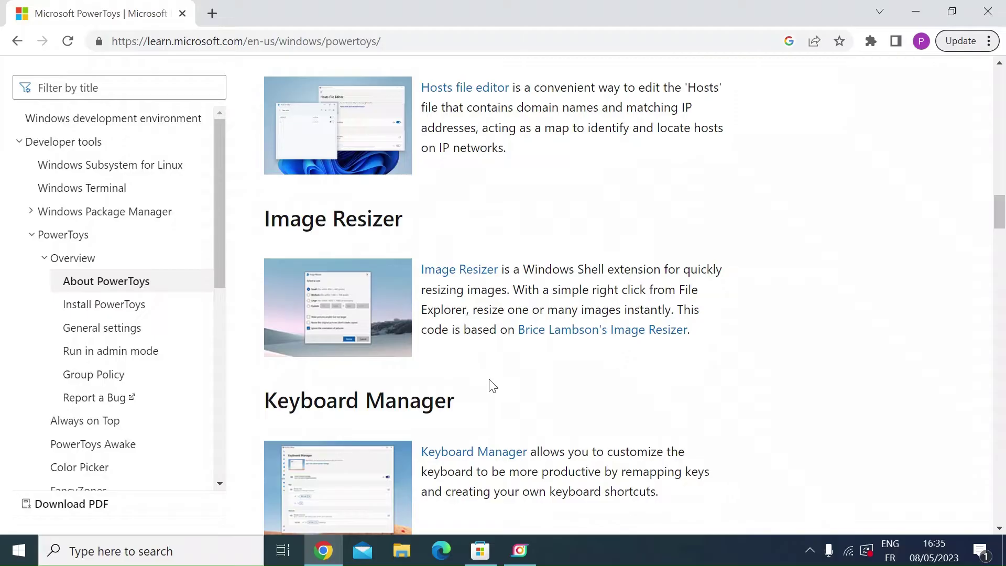
pyautogui.scroll(-2, 492, 388)
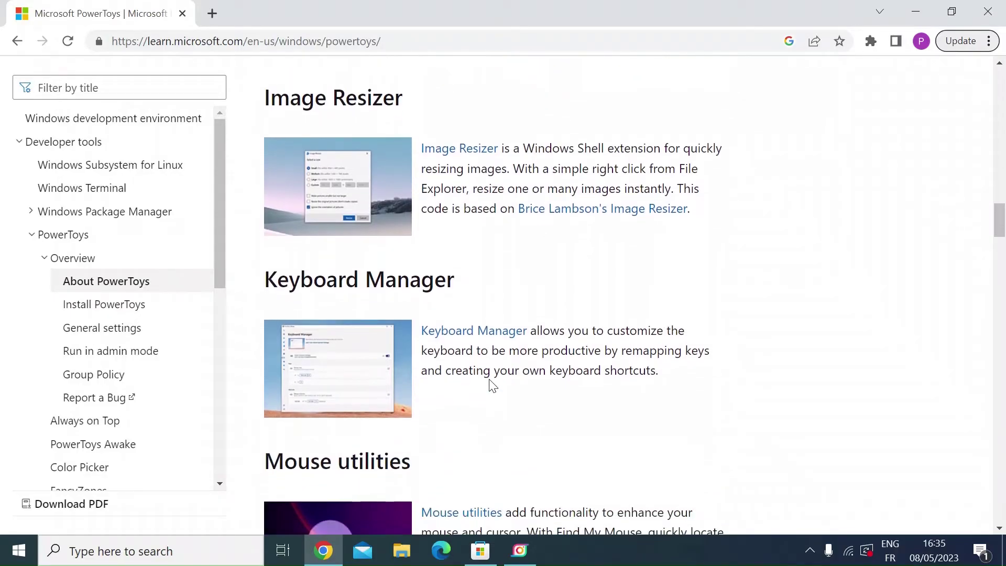
pyautogui.scroll(-6, 492, 386)
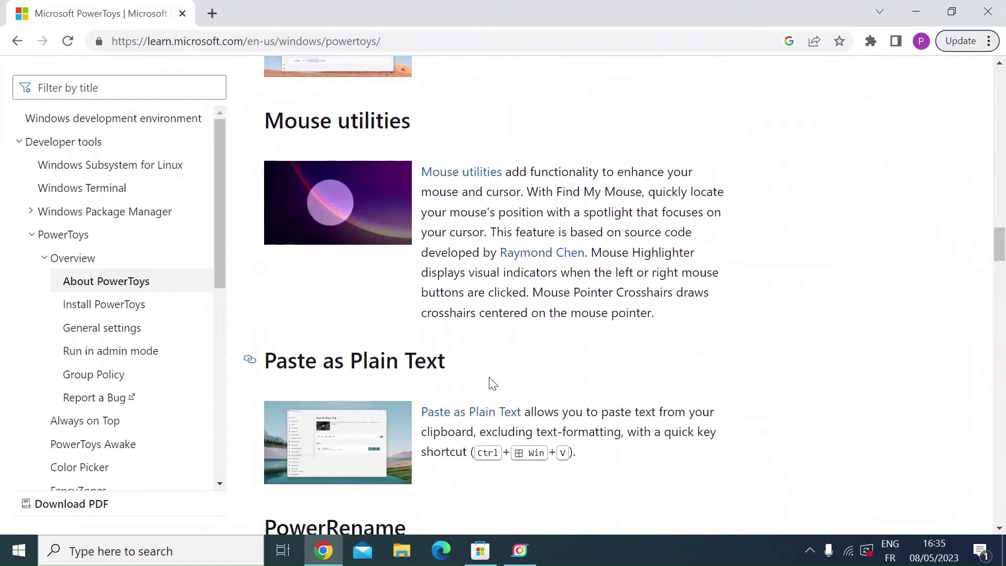
pyautogui.scroll(-3, 492, 384)
pyautogui.scroll(-2, 492, 383)
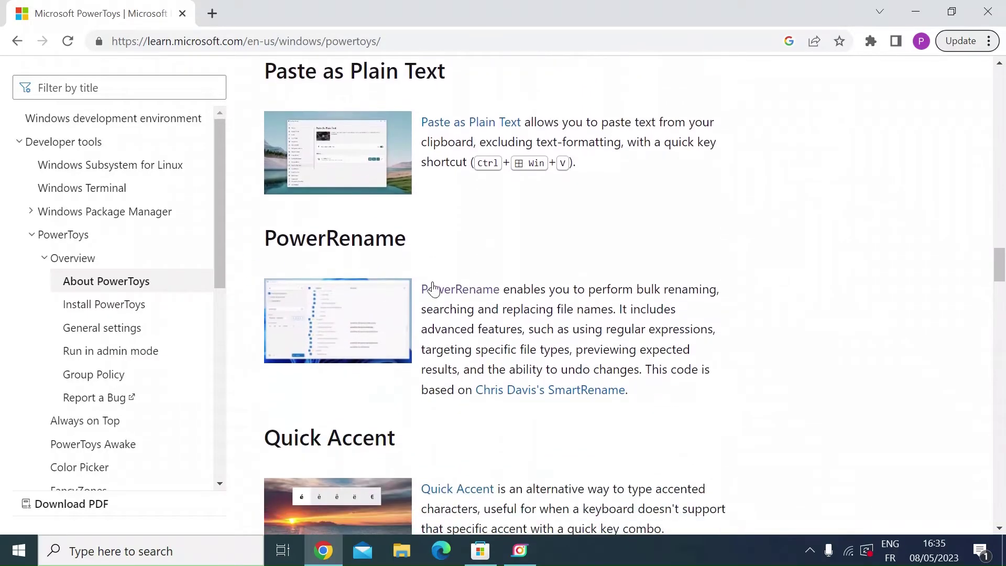
# Read the PowerRename description, skim the remaining PowerToys utilities and return to the beginning of the article
pyautogui.scroll(-1, 474, 300)
pyautogui.scroll(1, 475, 293)
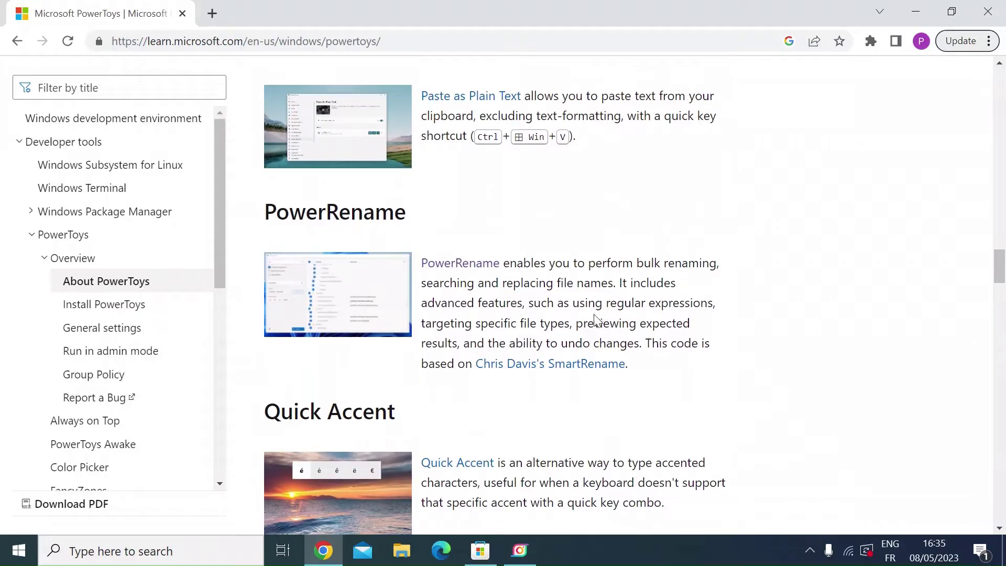
pyautogui.scroll(1, 598, 317)
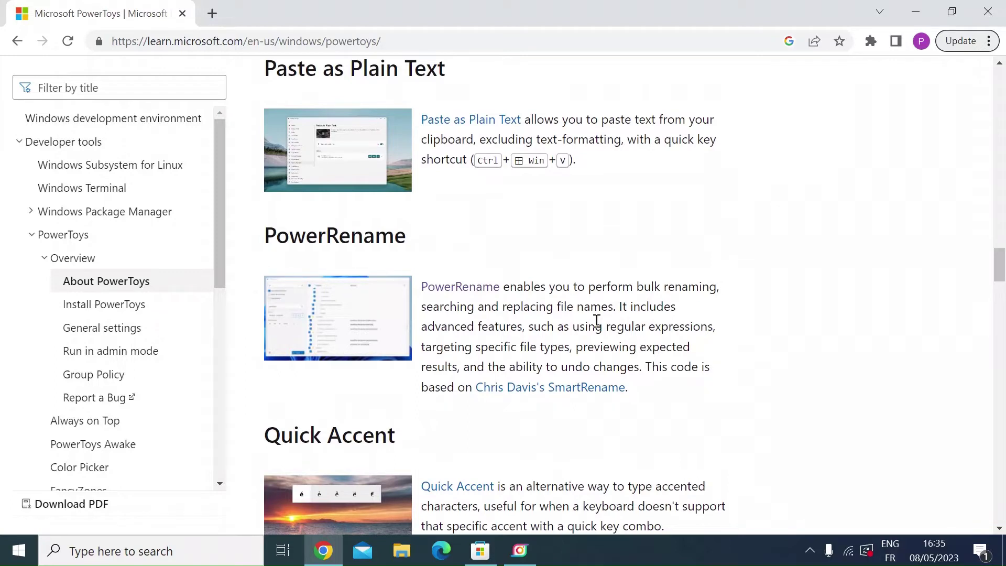
pyautogui.scroll(-2, 579, 350)
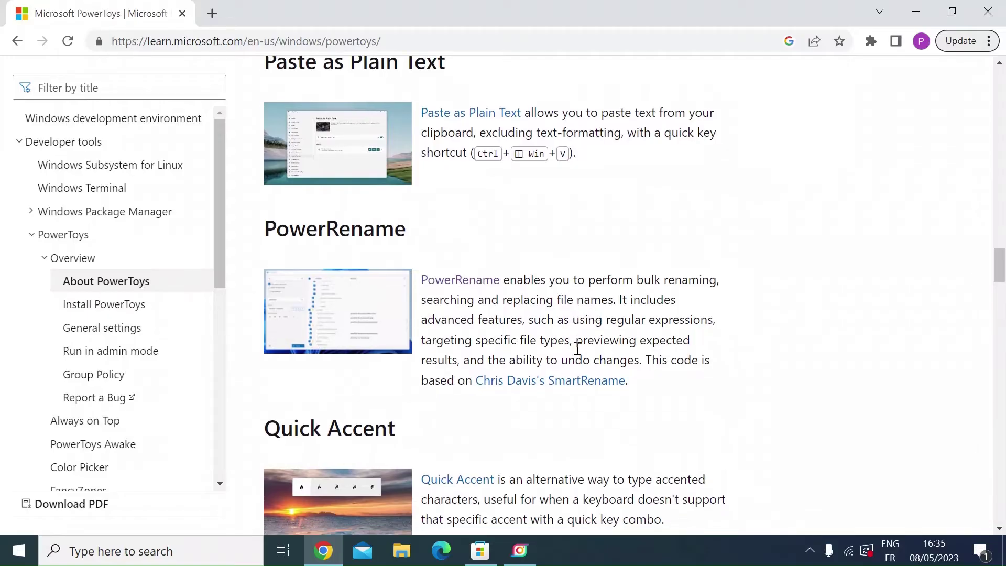
pyautogui.scroll(-10, 577, 349)
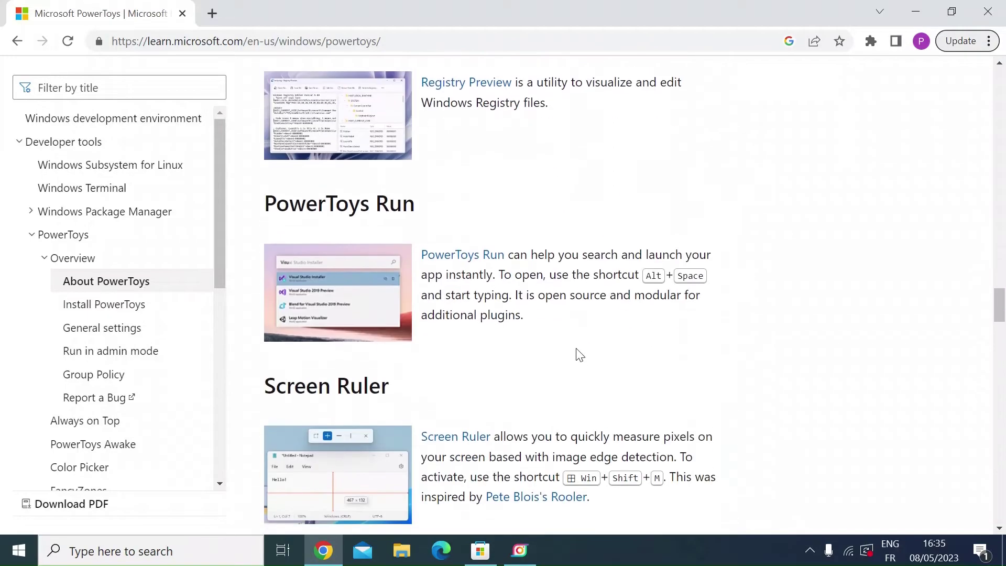
pyautogui.scroll(-7, 578, 354)
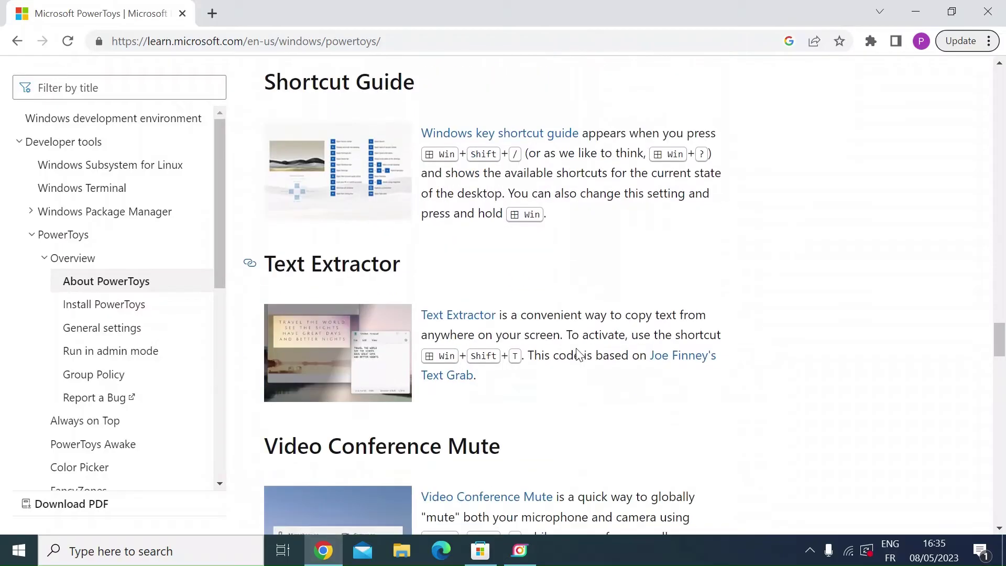
pyautogui.scroll(5, 579, 354)
pyautogui.scroll(20, 579, 355)
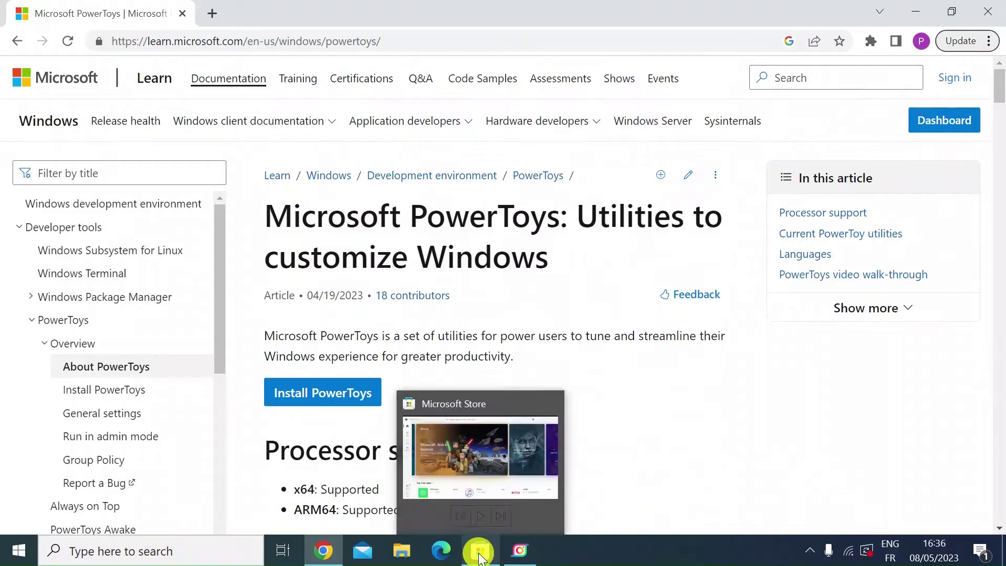
# Switch to Microsoft Store, search for "powertoys" and open the Microsoft PowerToys app page to check its installation option
pyautogui.click(480, 555)
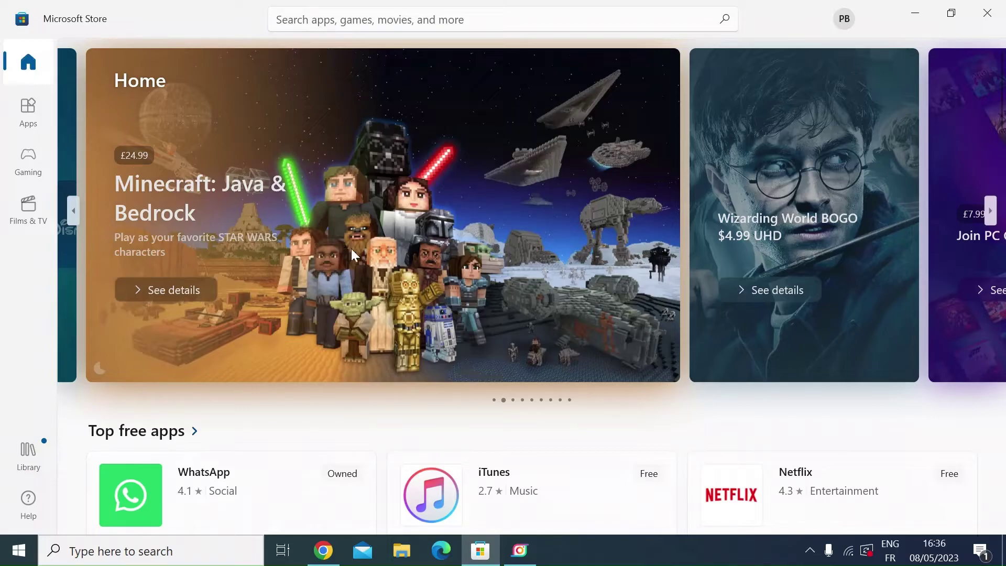
pyautogui.click(426, 20)
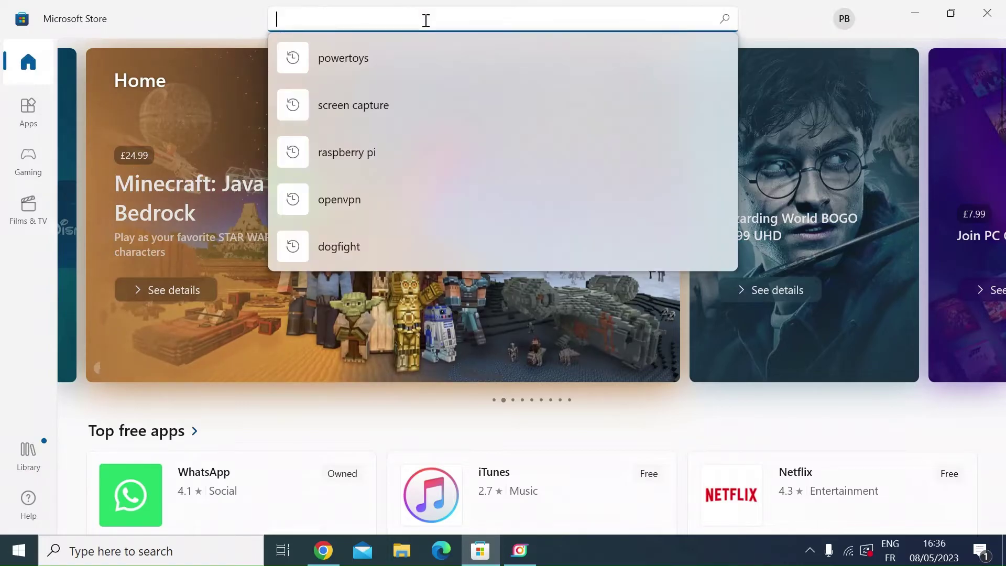
pyautogui.write('pow')
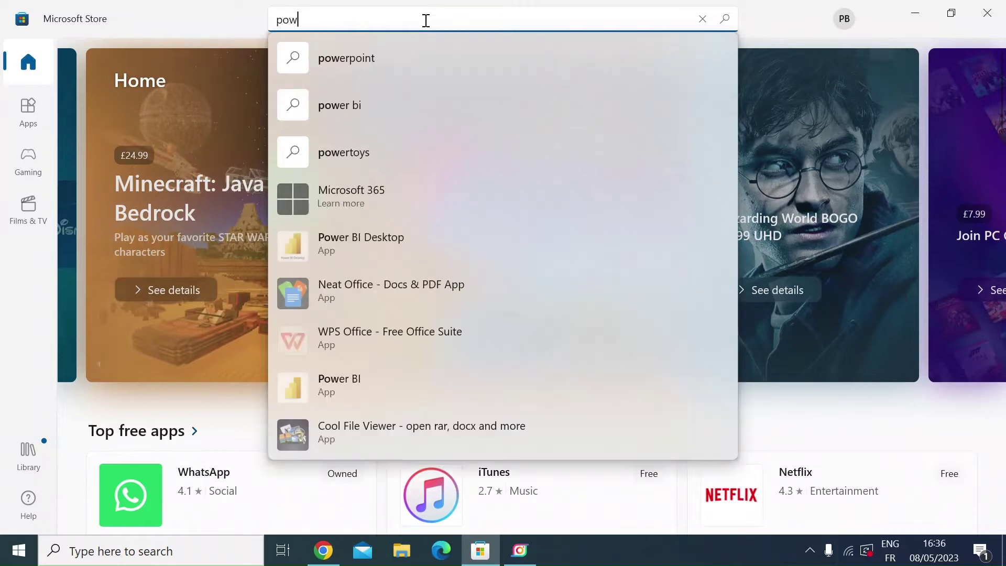
pyautogui.write('ertoys')
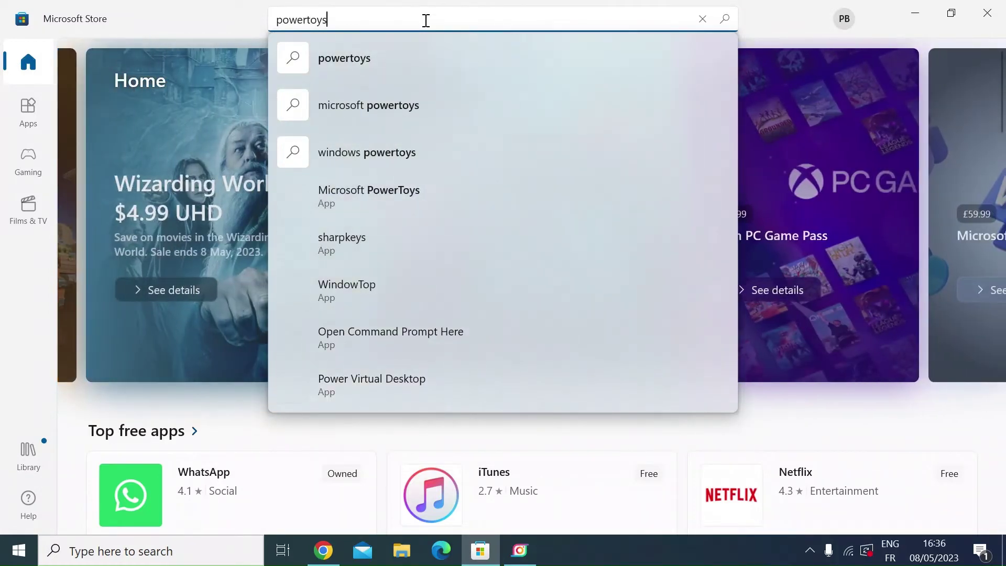
pyautogui.click(375, 187)
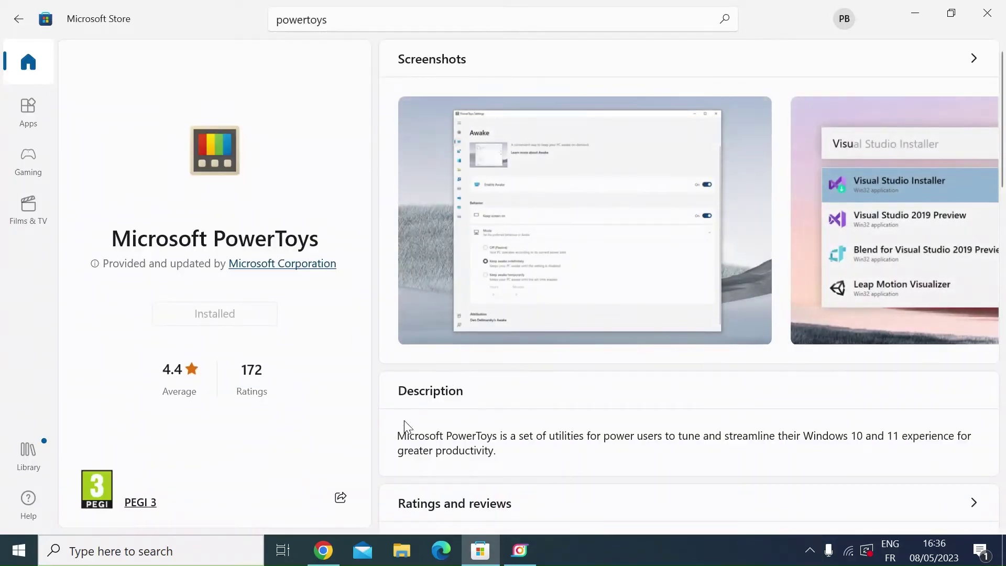
pyautogui.click(213, 317)
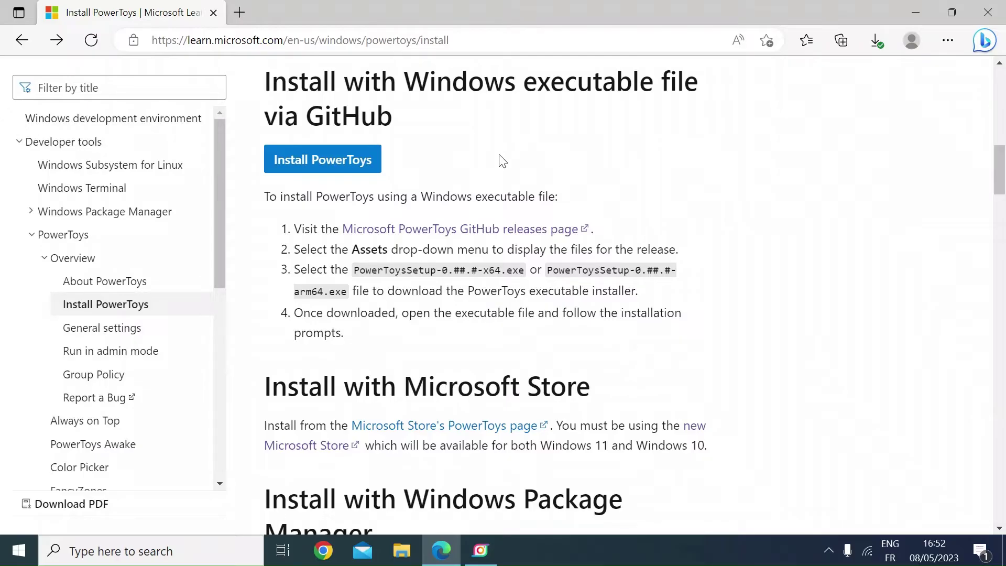
pyautogui.scroll(1, 502, 161)
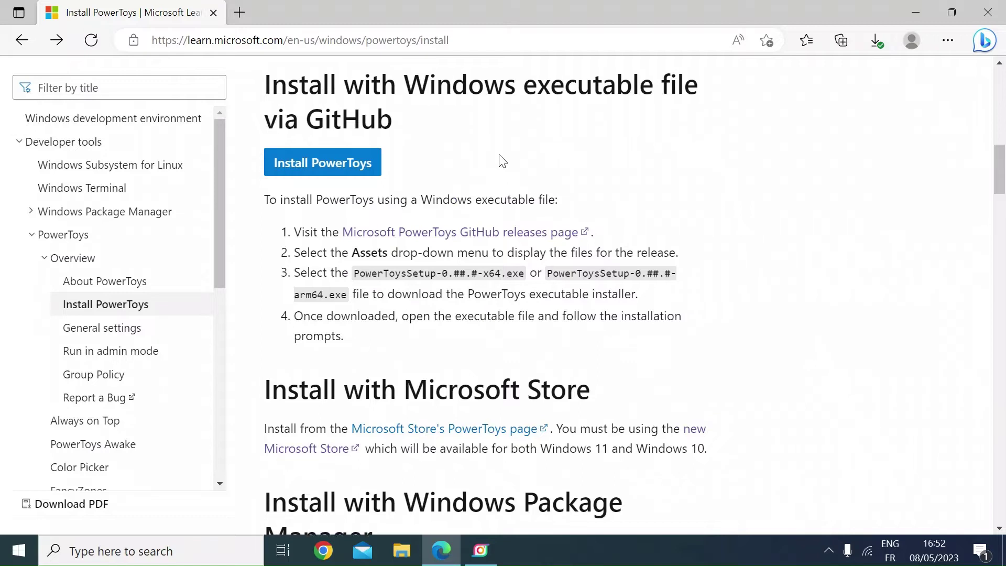
pyautogui.scroll(-1, 502, 161)
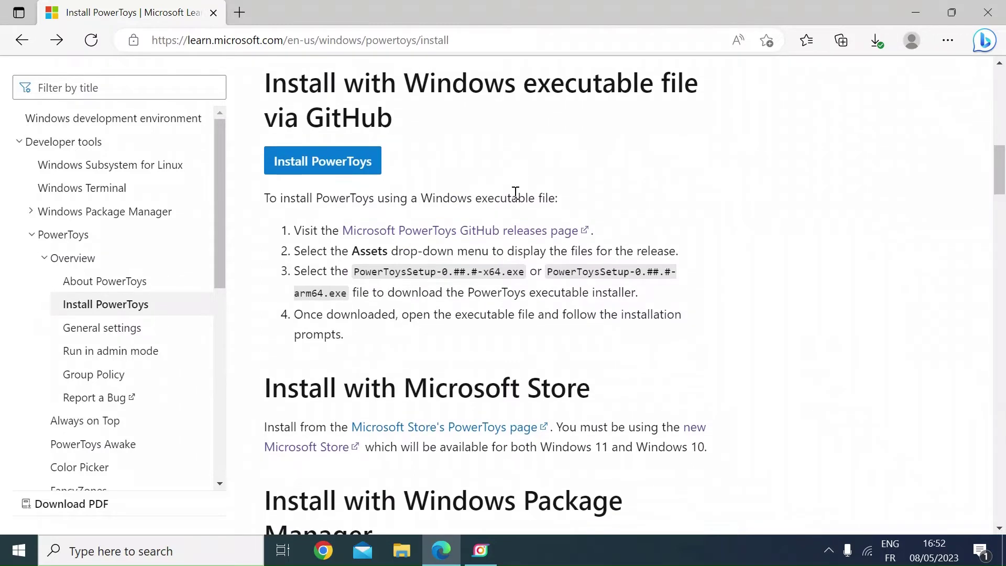
pyautogui.scroll(1, 516, 193)
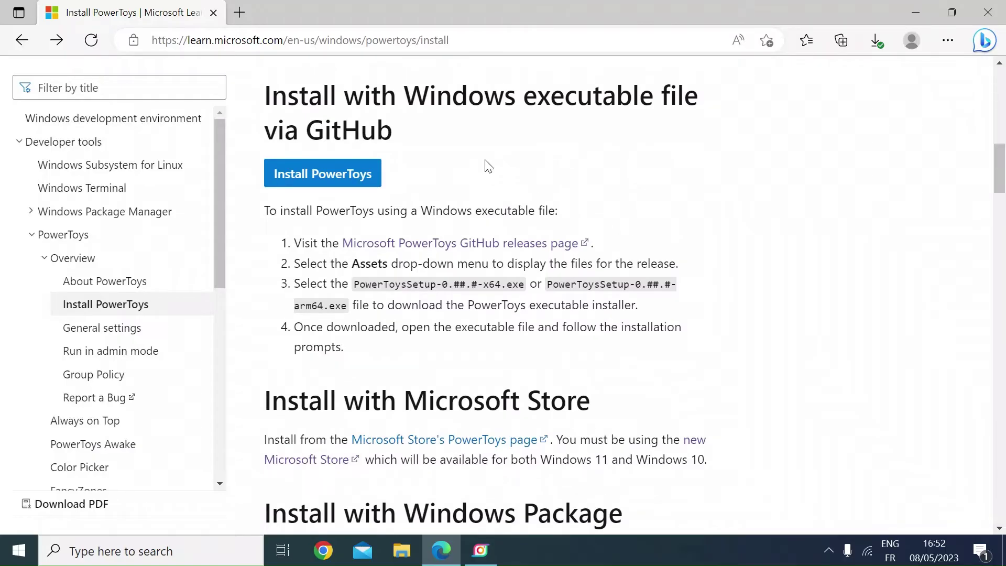
pyautogui.moveTo(458, 40); pyautogui.dragTo(188, 70)
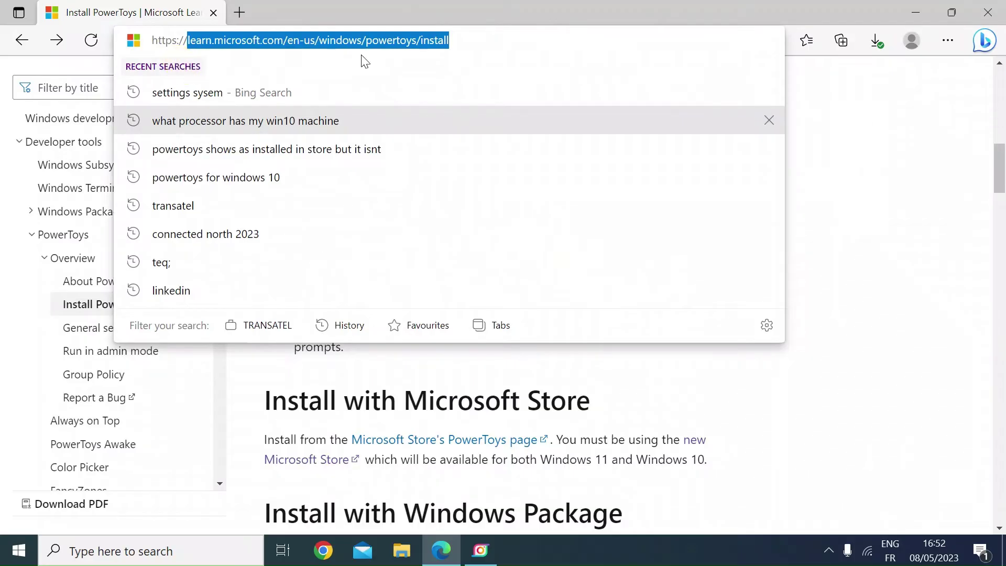
pyautogui.click(853, 139)
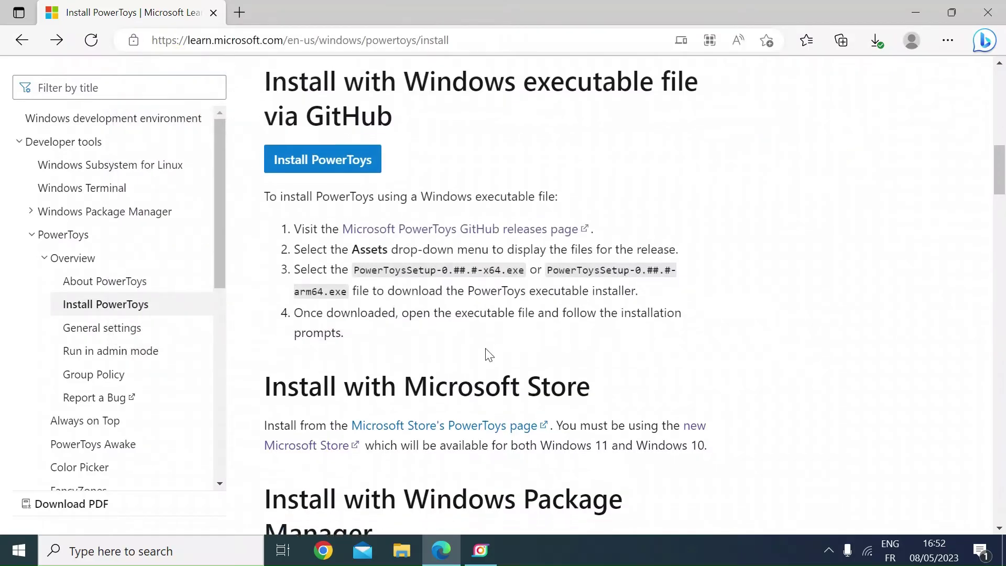
# Open the PowerToys GitHub release page from the executable-file install section and go to the release's Assets list
pyautogui.click(311, 172)
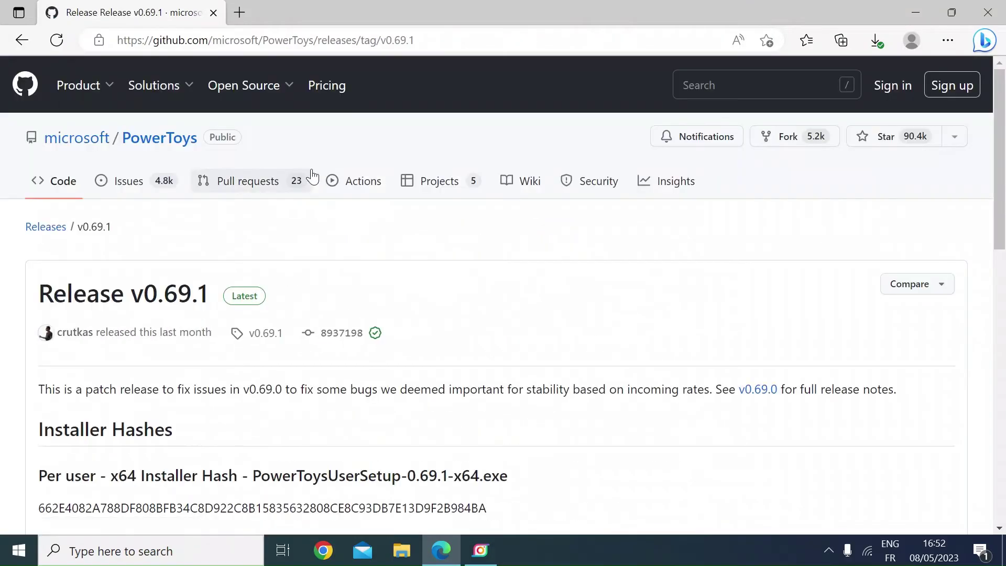
pyautogui.scroll(-1, 461, 414)
pyautogui.scroll(-15, 461, 415)
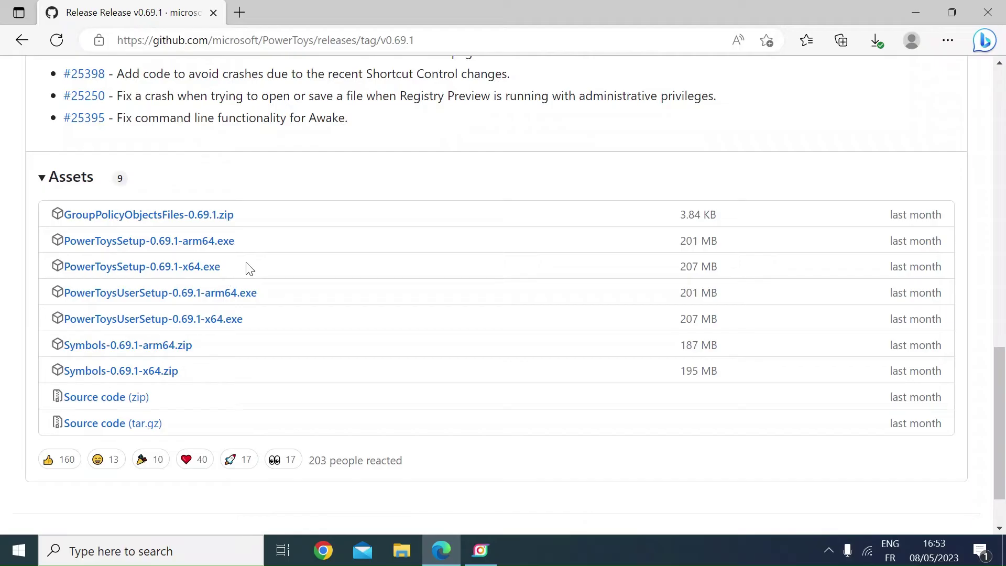
# Open the Windows Settings app and go to the About page in the System section for the device specifications
pyautogui.click(180, 550)
pyautogui.write('settings')
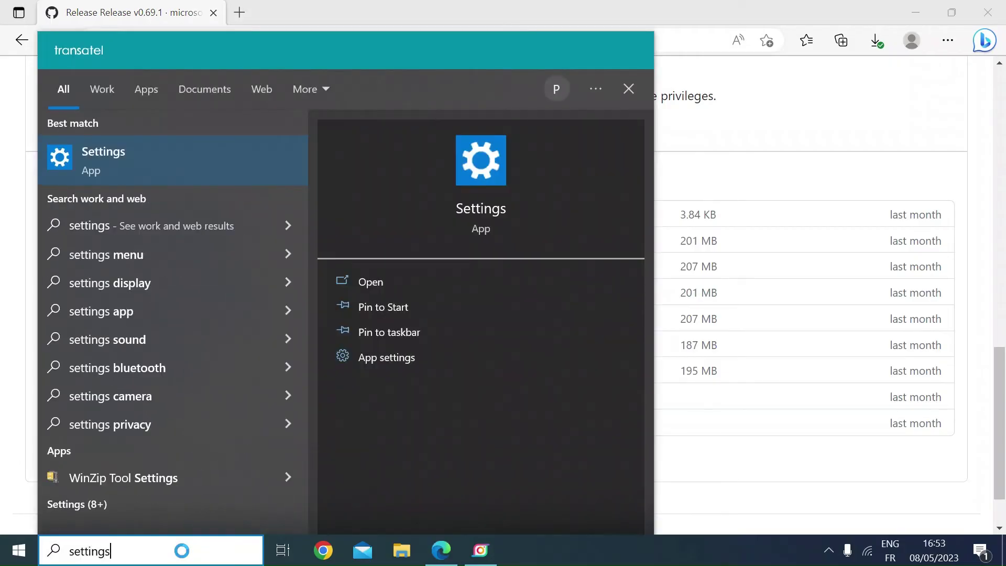
pyautogui.press('Return')
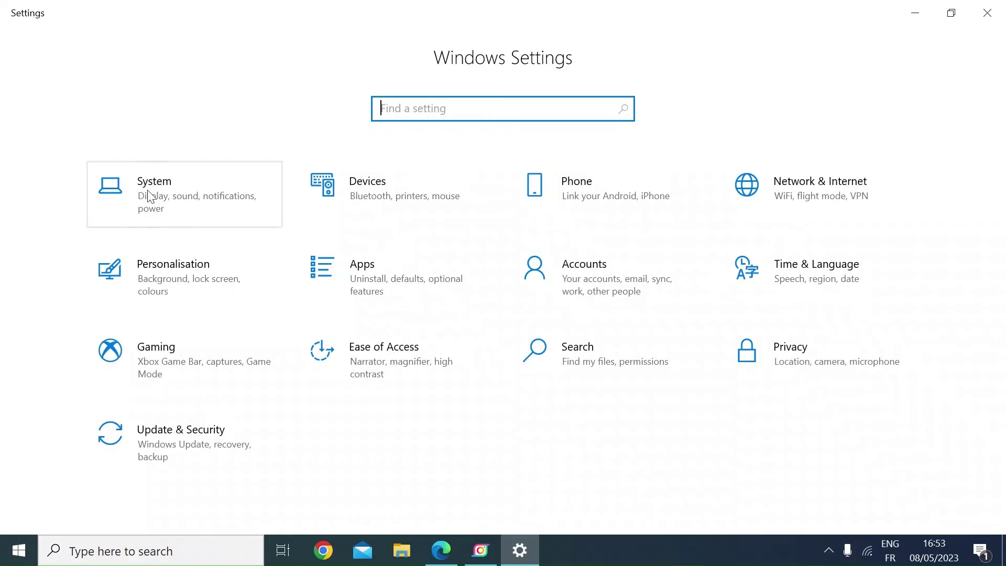
pyautogui.click(149, 194)
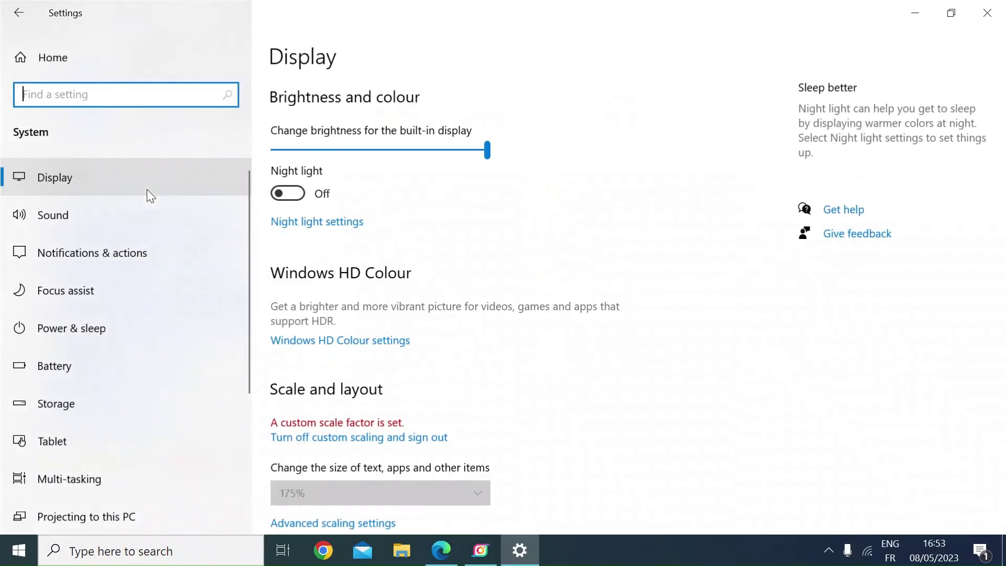
pyautogui.scroll(-4, 92, 394)
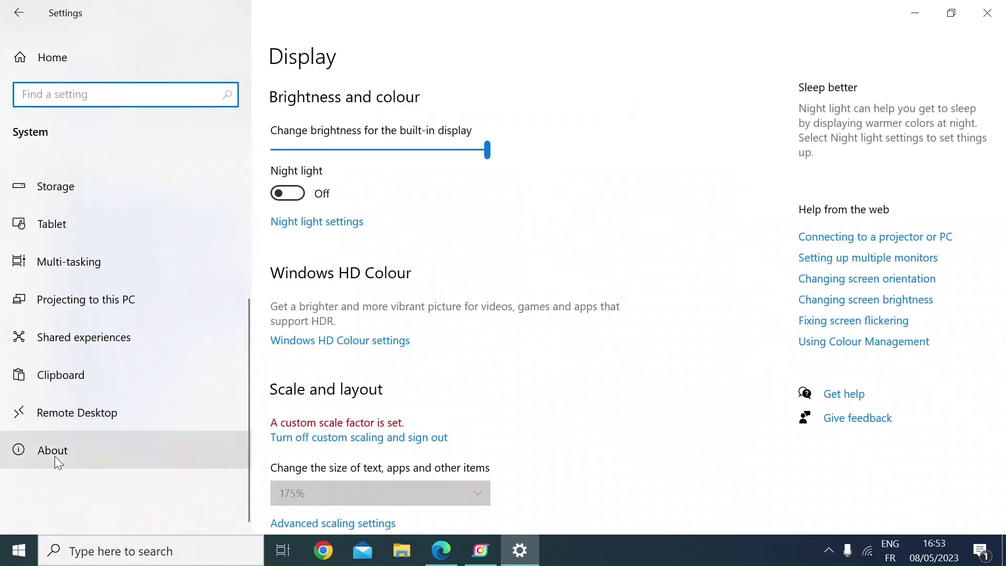
pyautogui.click(55, 457)
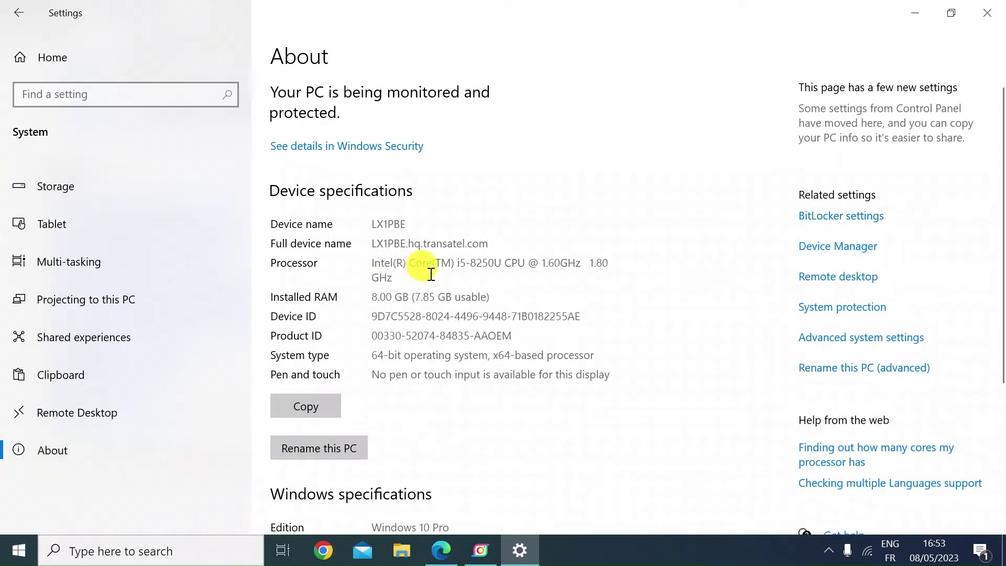
# Check the processor and system type in the device specifications, then close Settings to return to the GitHub release page
pyautogui.moveTo(406, 272); pyautogui.dragTo(369, 264)
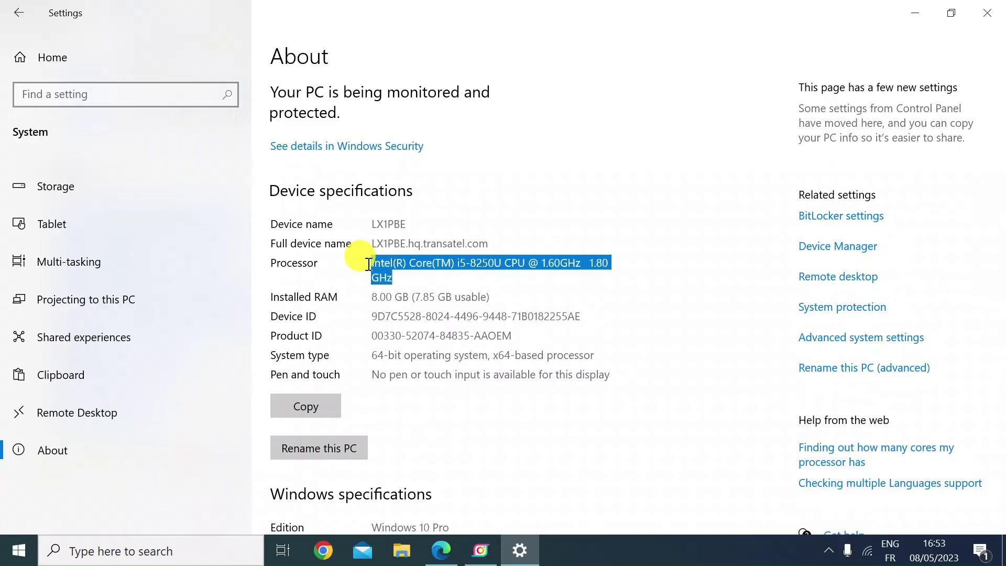
pyautogui.click(367, 360)
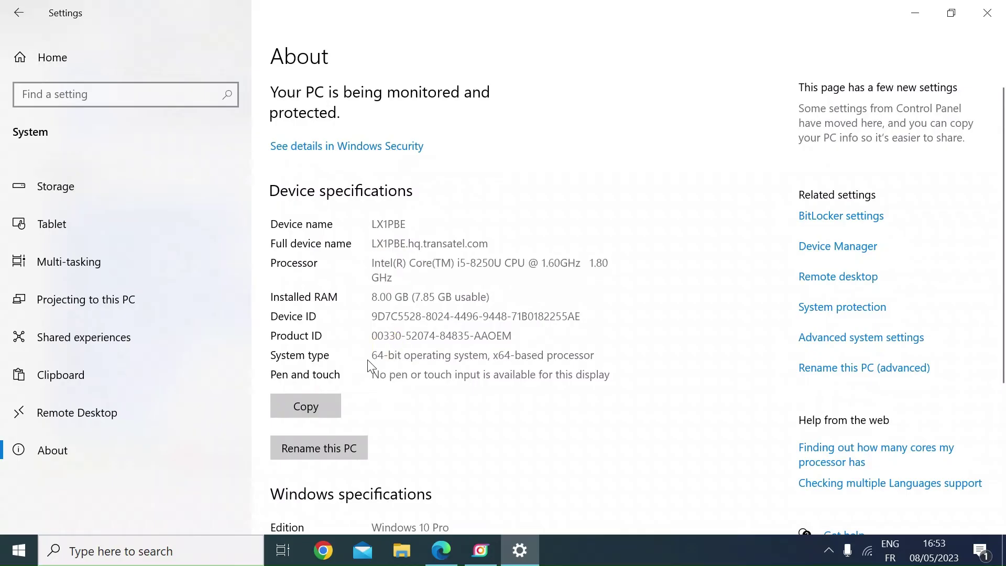
pyautogui.moveTo(591, 357); pyautogui.dragTo(358, 357)
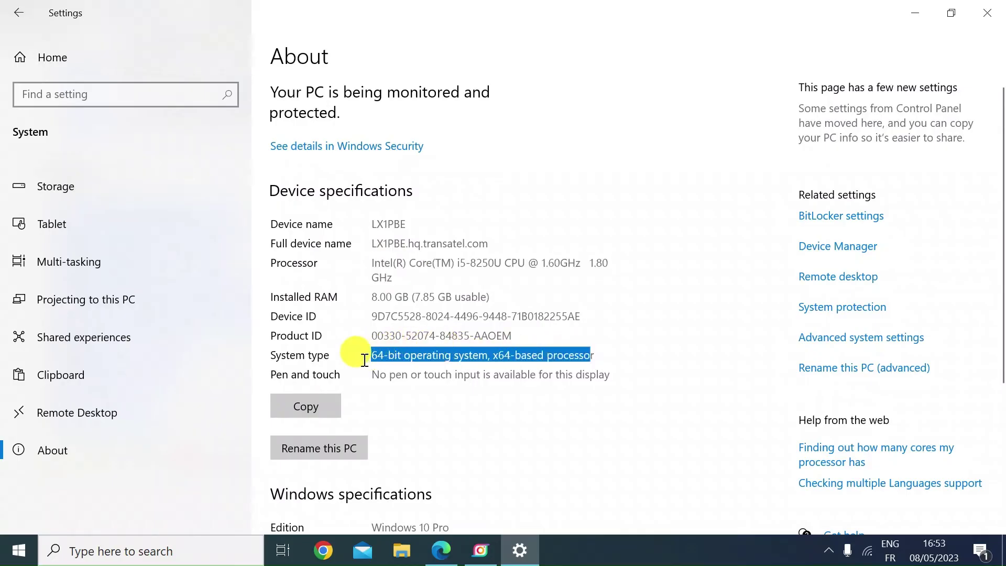
pyautogui.click(987, 13)
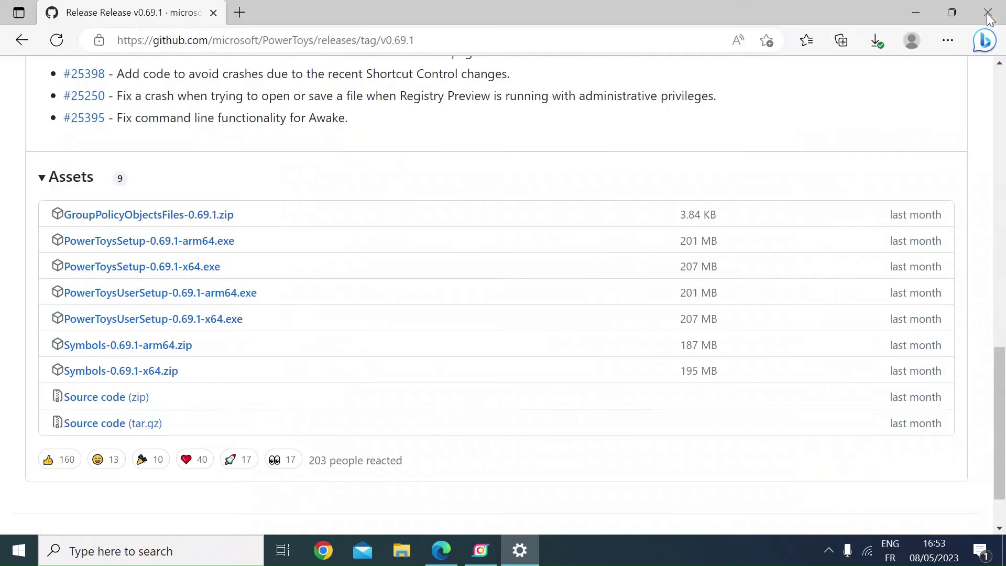
# Download PowerToysSetup-0.69.1-x64.exe from the release assets and run the PowerToysSetup-0.69.1-x64 installer from the Downloads folder
pyautogui.click(174, 275)
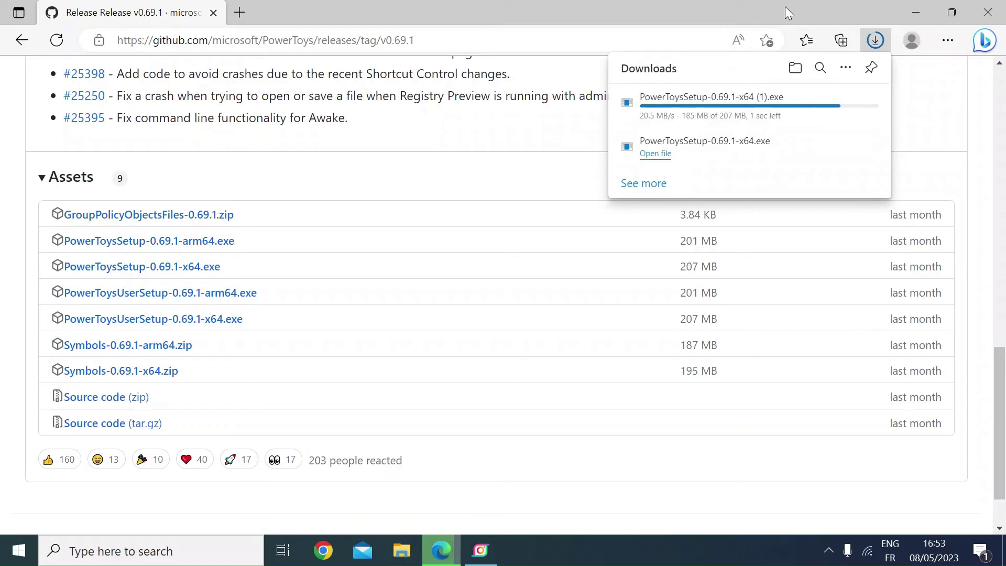
pyautogui.click(795, 68)
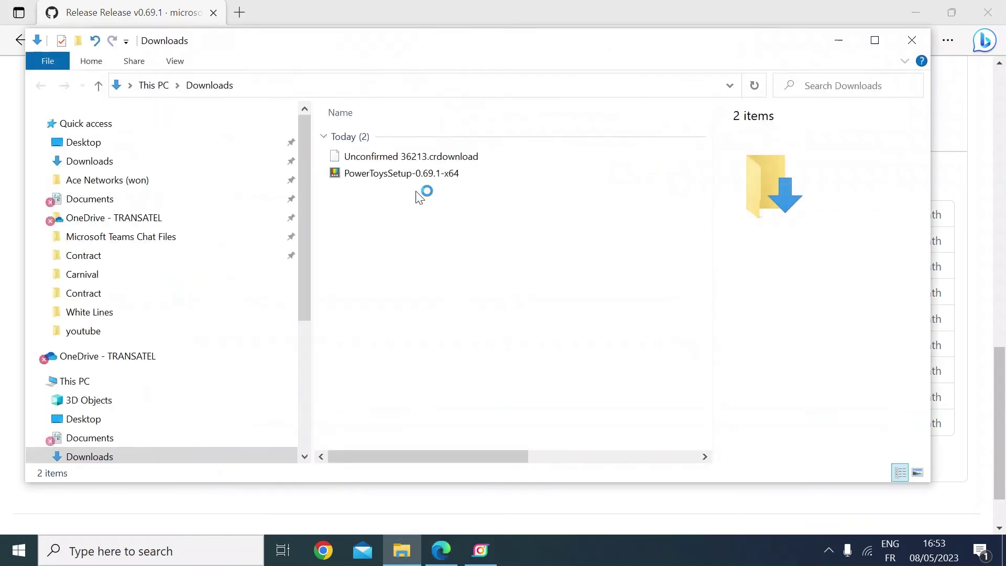
pyautogui.click(408, 178)
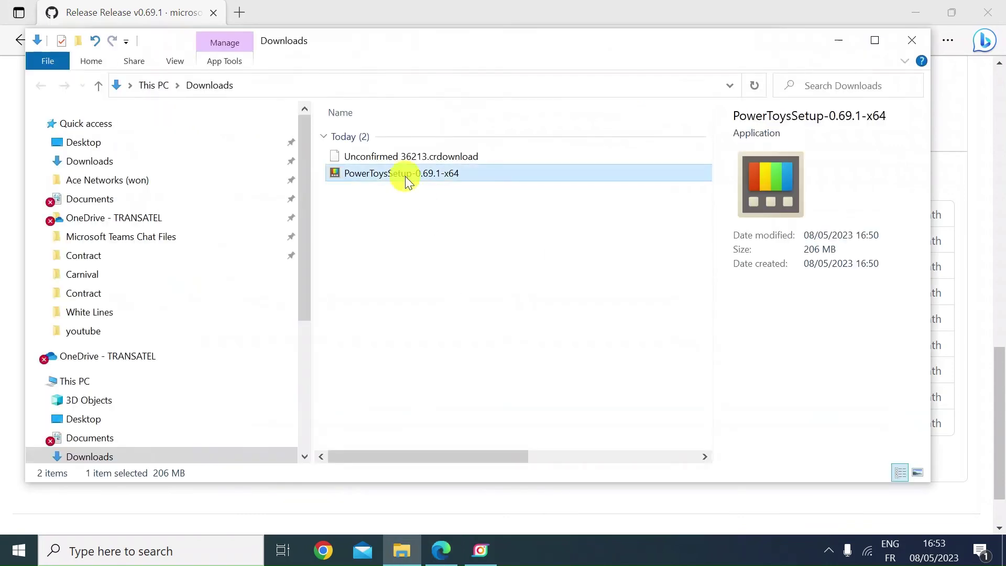
pyautogui.doubleClick(408, 178)
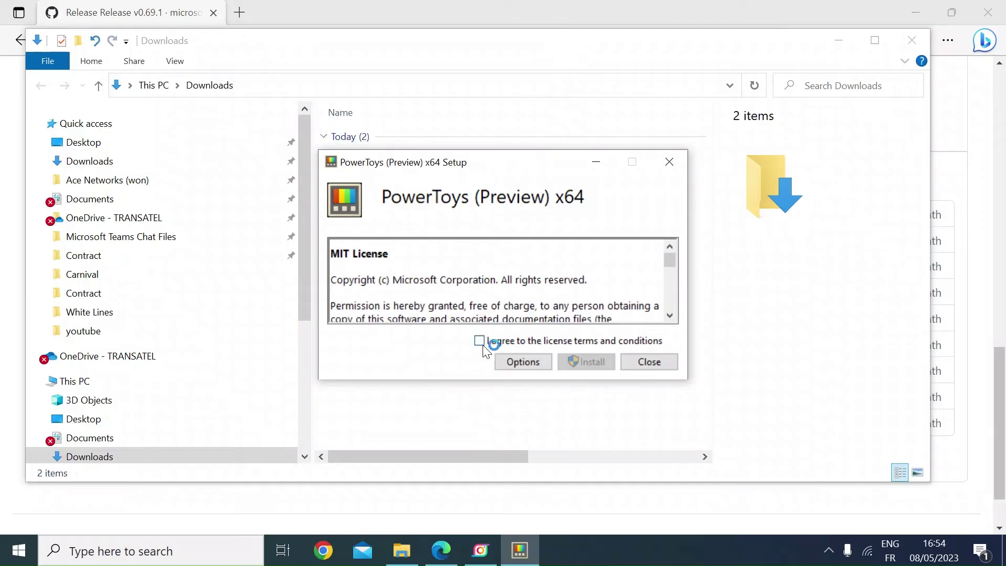
# Agree to the license terms and install PowerToys (Preview) x64, closing the completed setup and moving the Welcome to PowerToys window further up
pyautogui.click(483, 342)
pyautogui.click(580, 367)
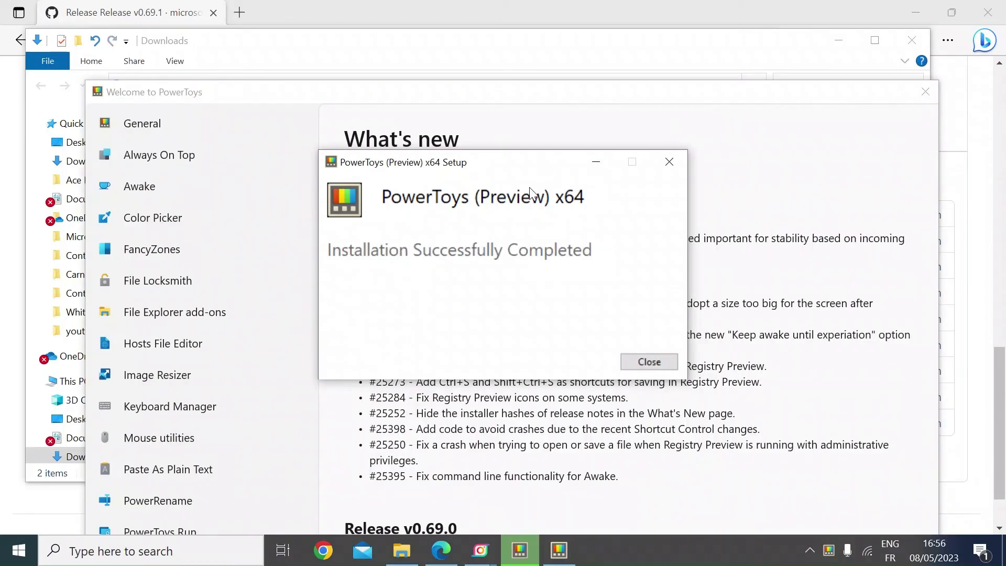
pyautogui.click(634, 361)
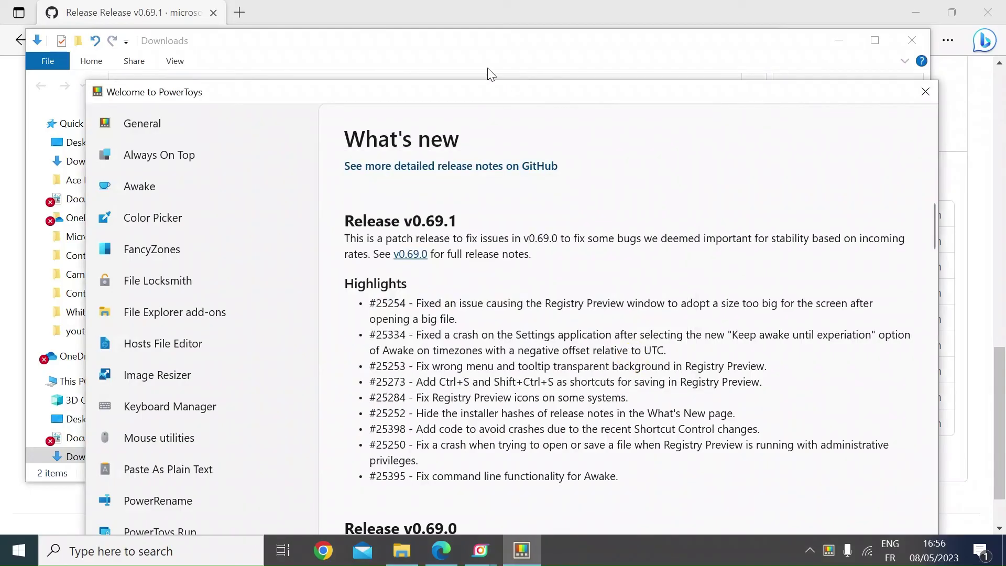
pyautogui.moveTo(490, 92); pyautogui.dragTo(477, 29)
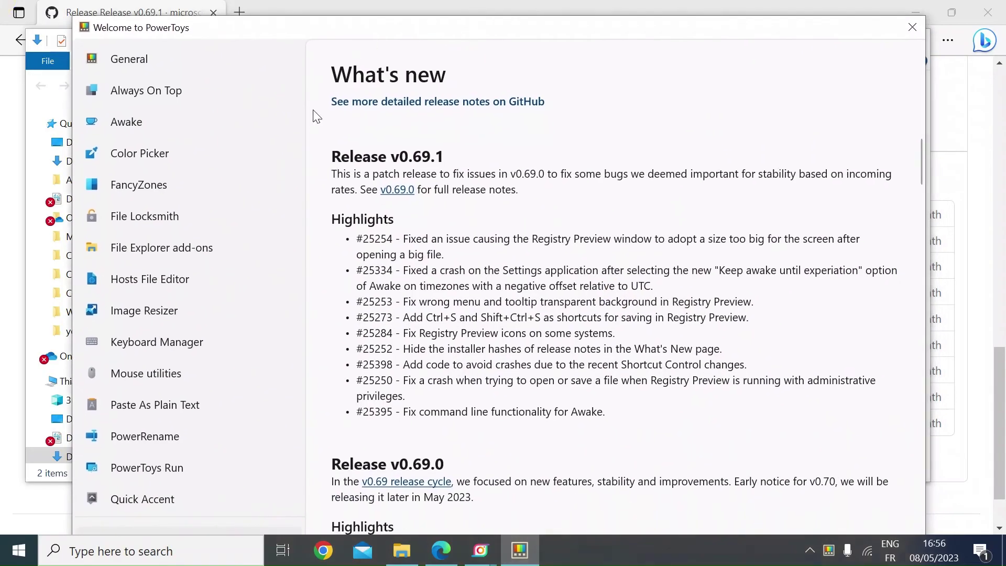